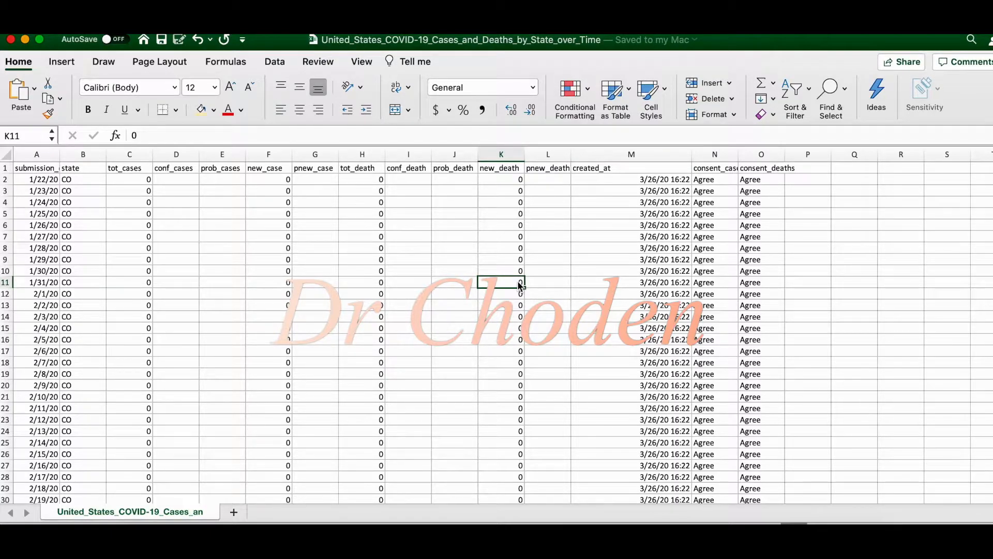
left_click(402, 203)
left_click(405, 251)
left_click(403, 278)
left_click(471, 236)
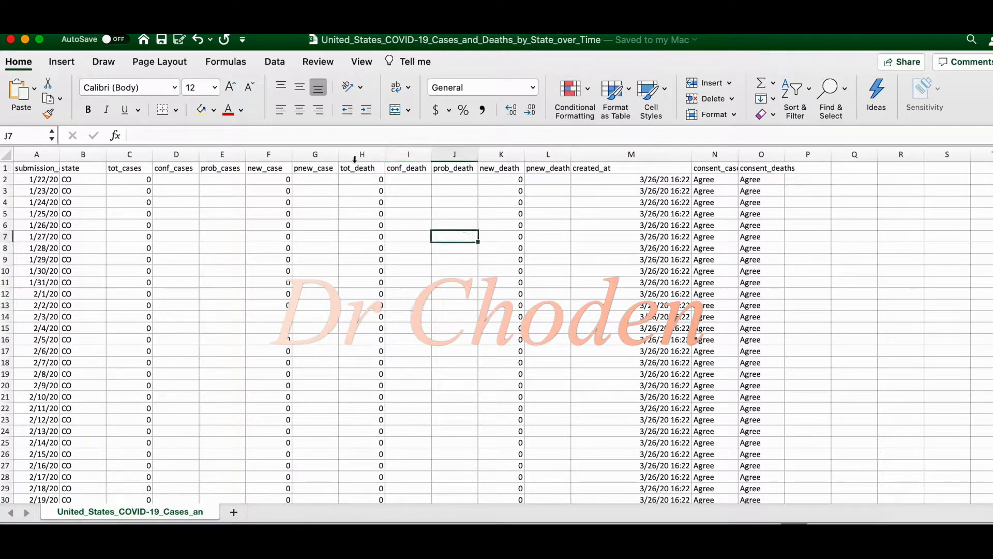
left_click(456, 216)
left_click(446, 228)
left_click(429, 250)
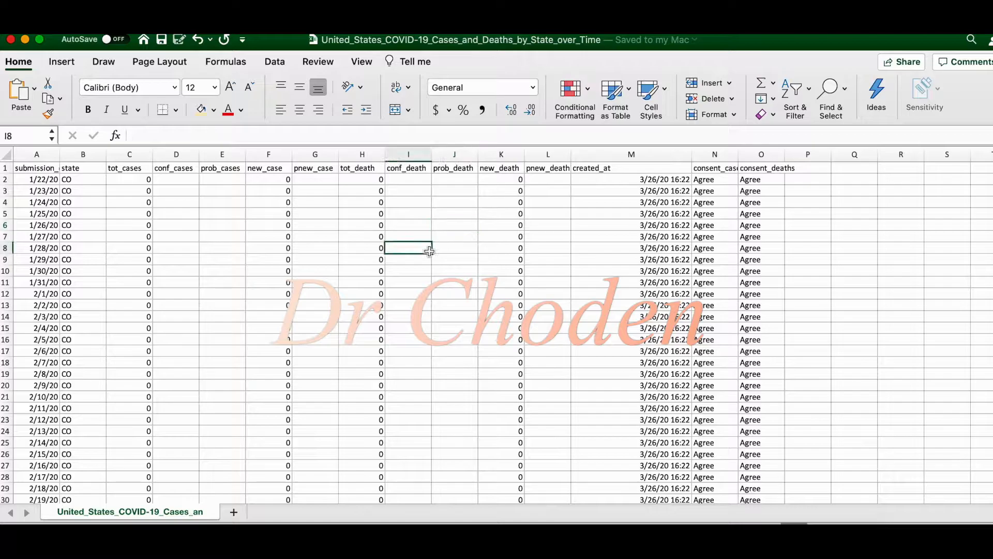
Examine how the sheet is organised by selecting single columns such as conf_death, prob_death and state, and the header row
left_click(410, 155)
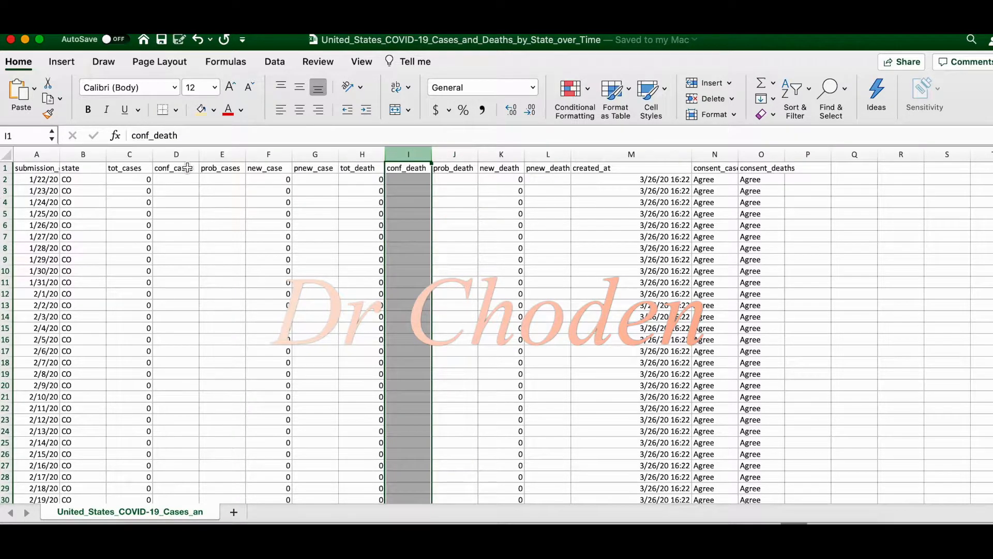
left_click(272, 207)
left_click(456, 150)
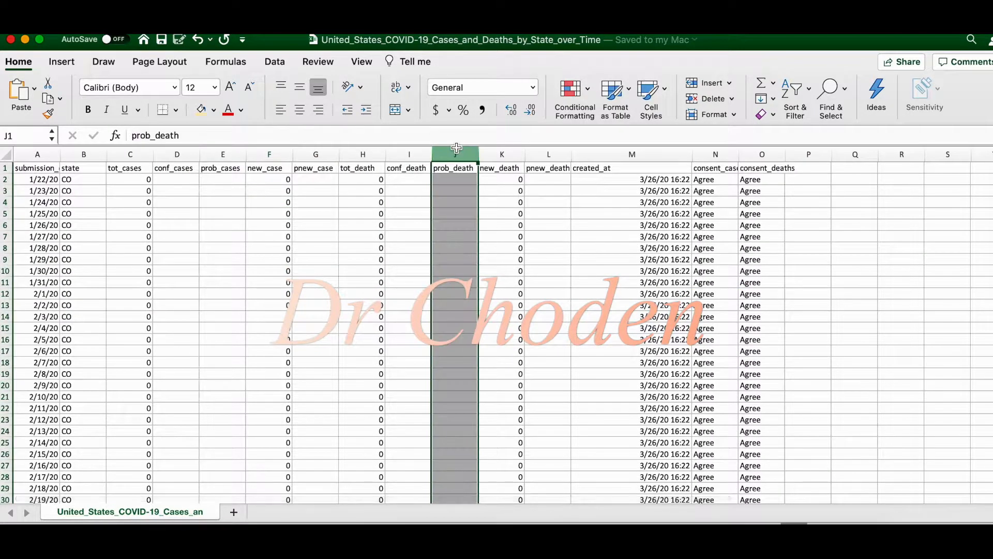
left_click(4, 191)
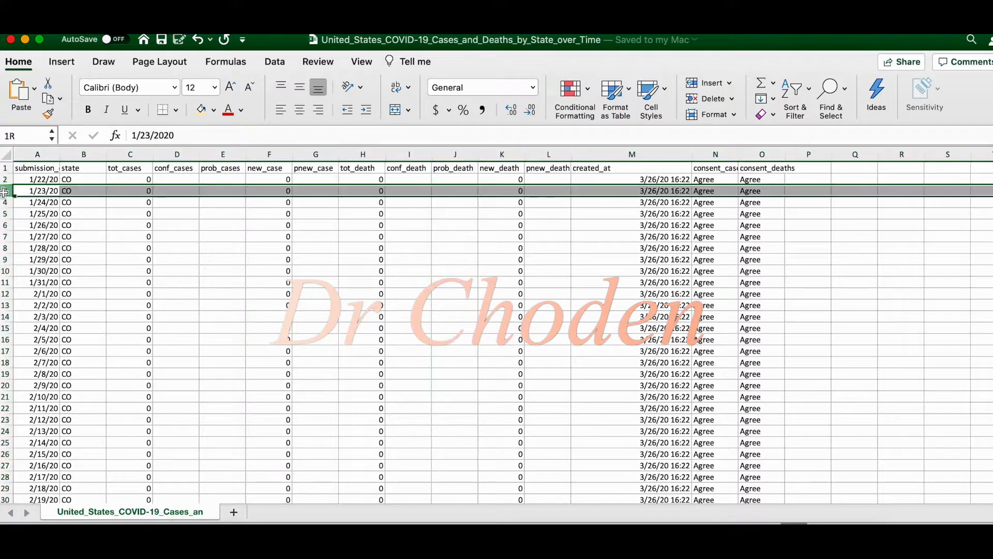
left_click(41, 155)
left_click(84, 154)
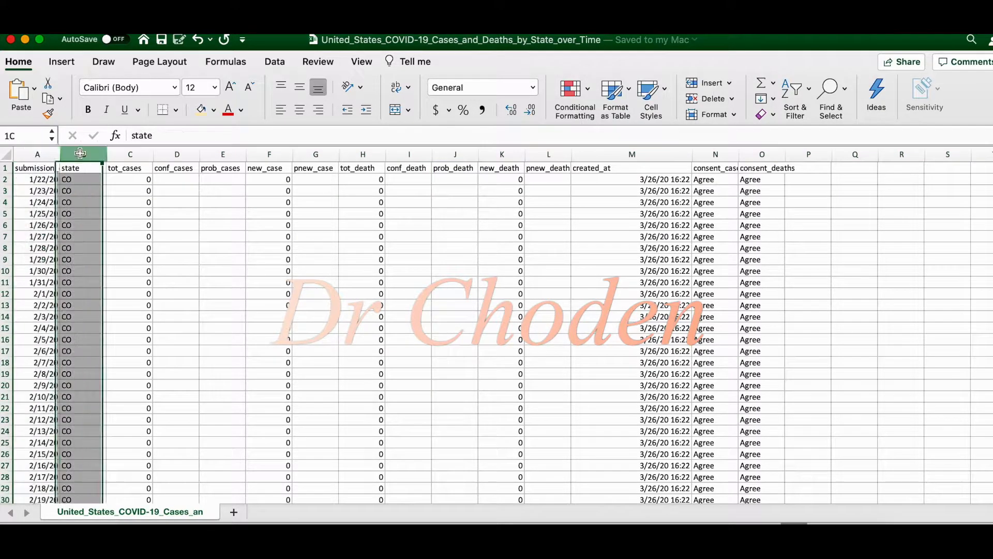
left_click(130, 154)
left_click(177, 154)
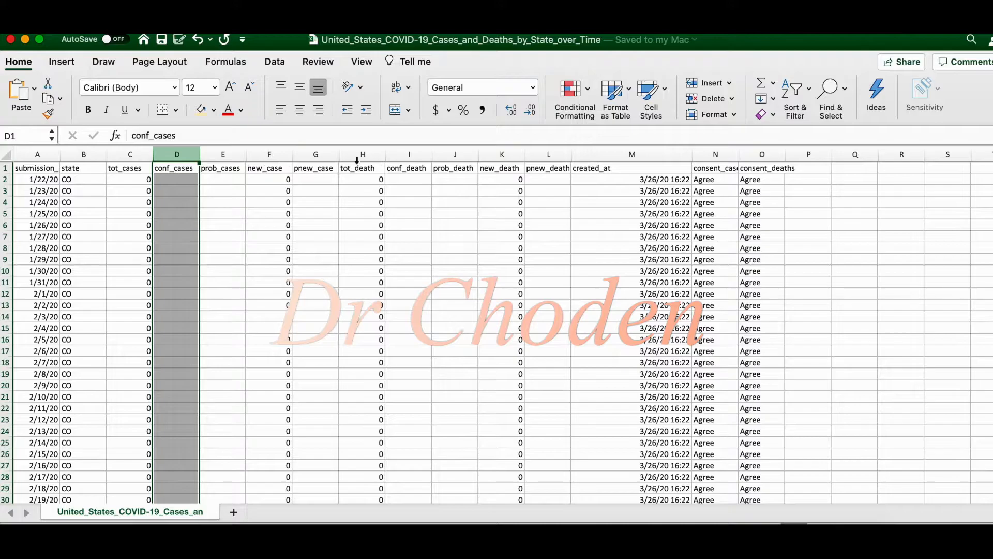
left_click(6, 167)
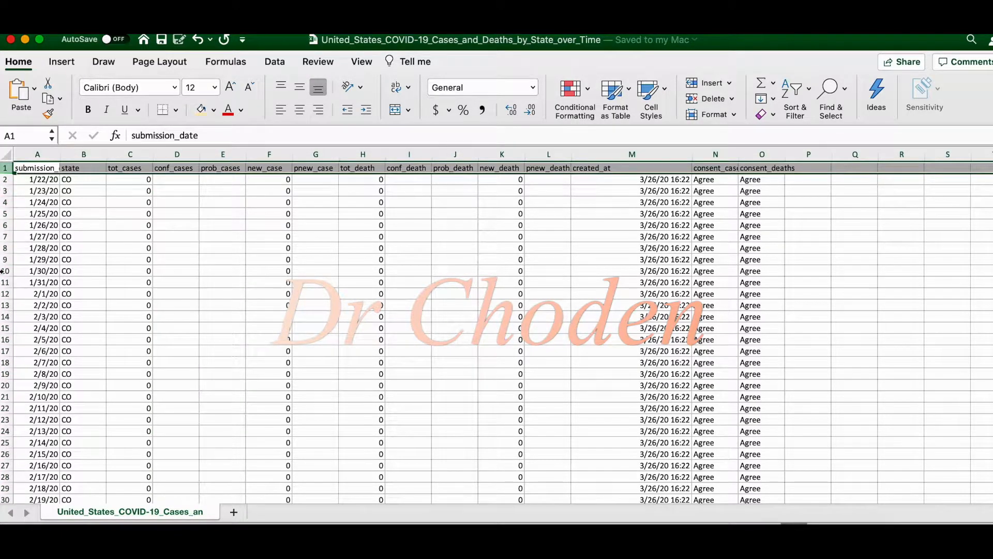
left_click(759, 204)
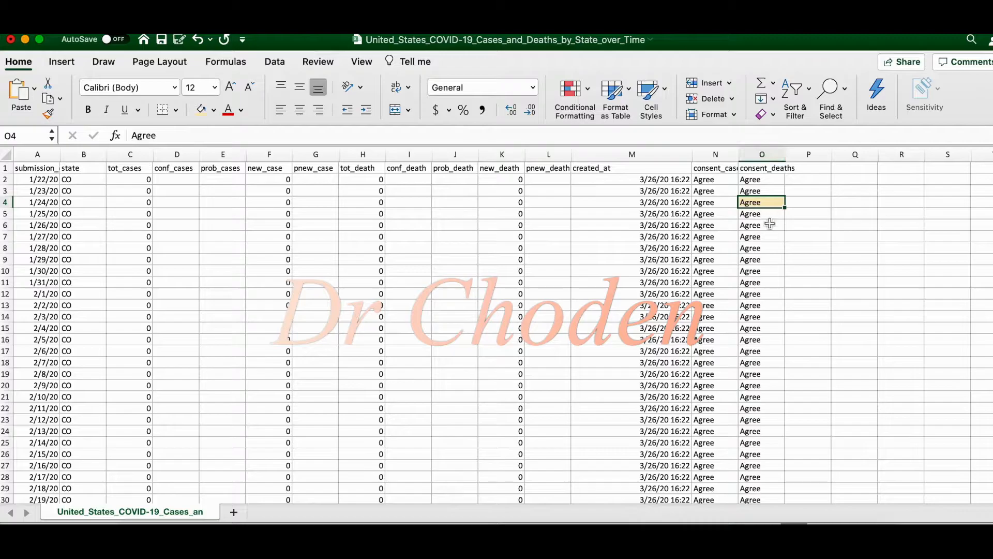
left_click(681, 341)
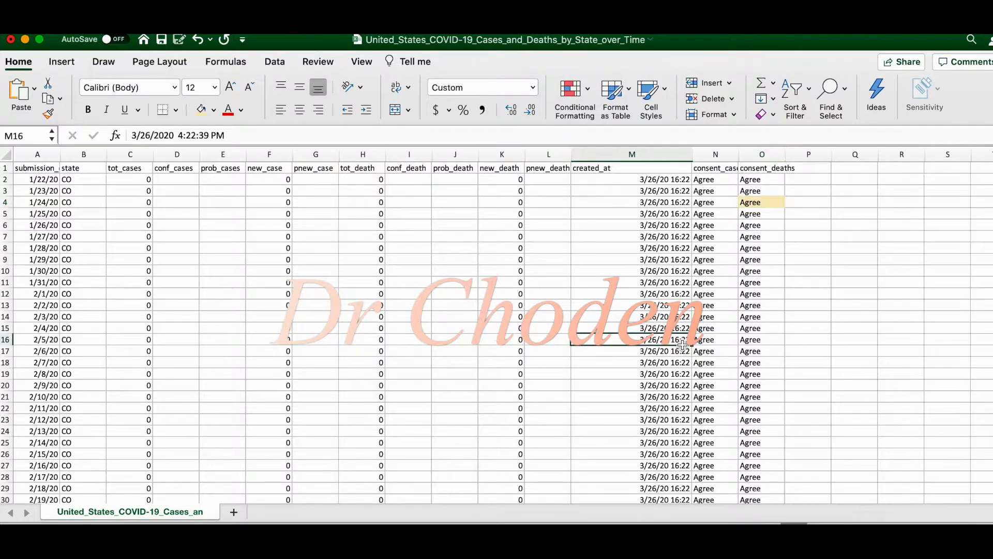
left_click(201, 110)
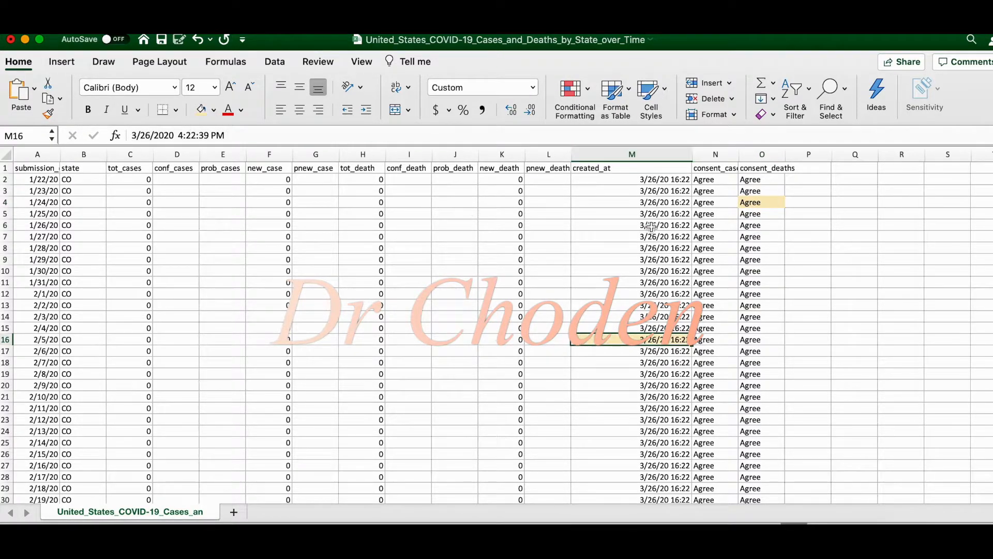
key("super+z")
key("super+z")
left_click(215, 306)
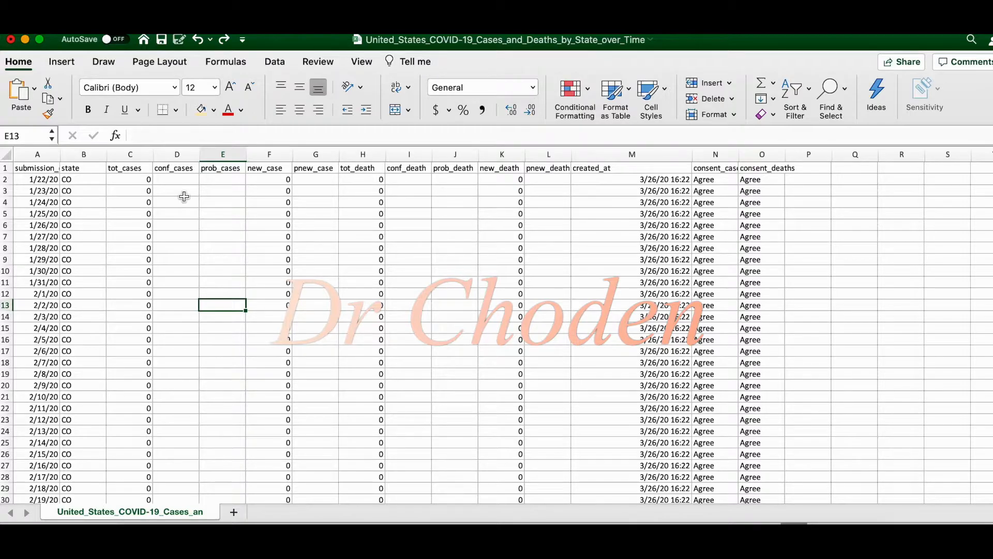
Highlight cells C63, F63 and J63 with the light yellow fill colour
left_click(823, 202)
scroll(824, 382, "down", 15)
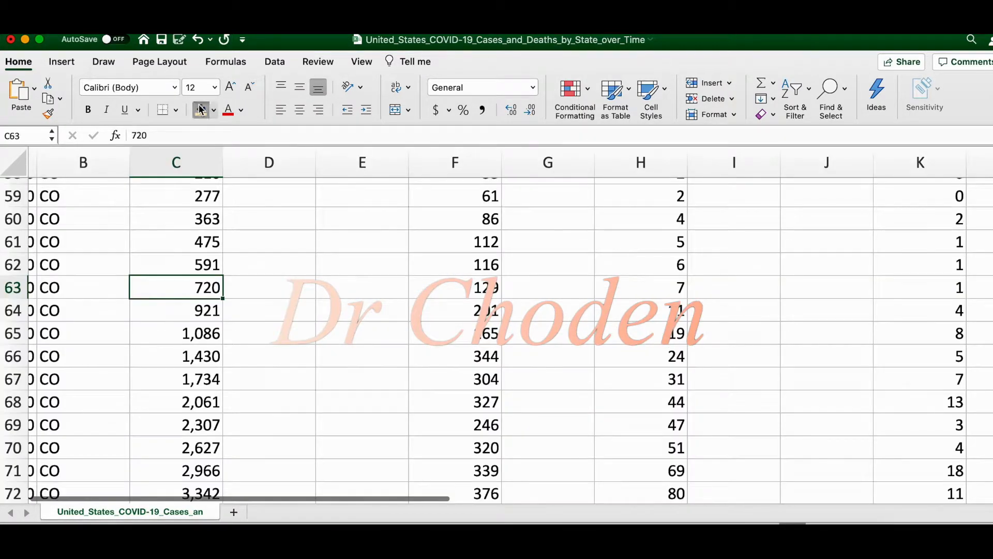
left_click(200, 109)
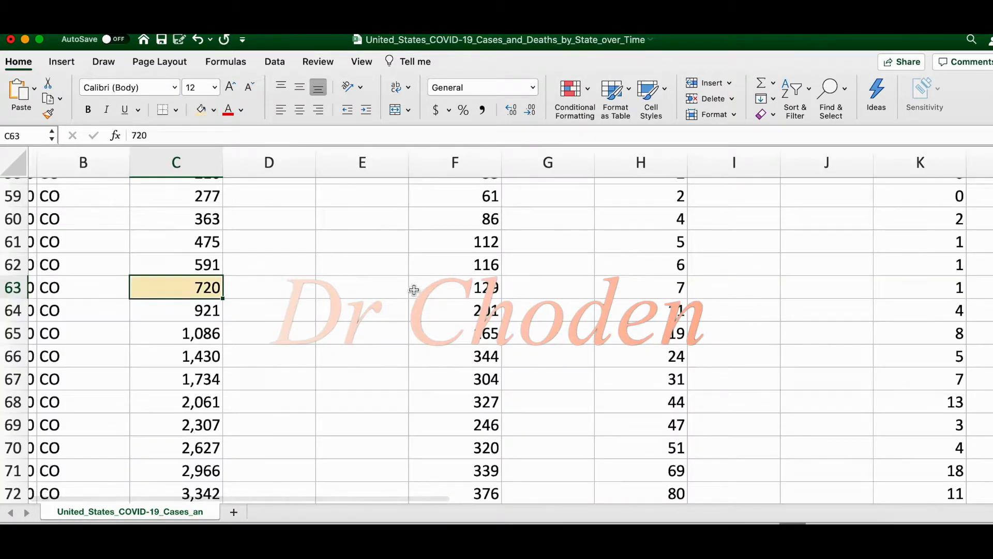
left_click(481, 290)
left_click(201, 109)
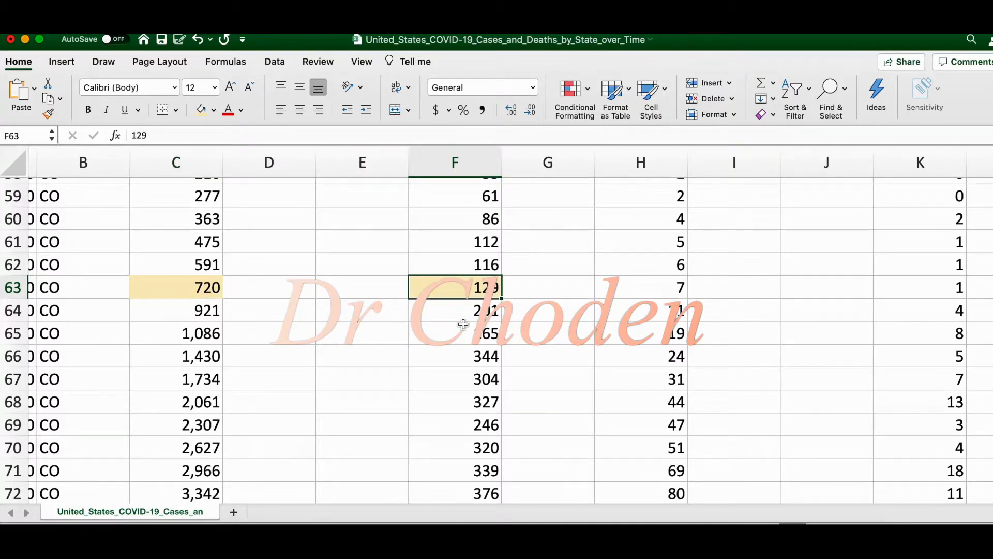
scroll(463, 324, "down", 5)
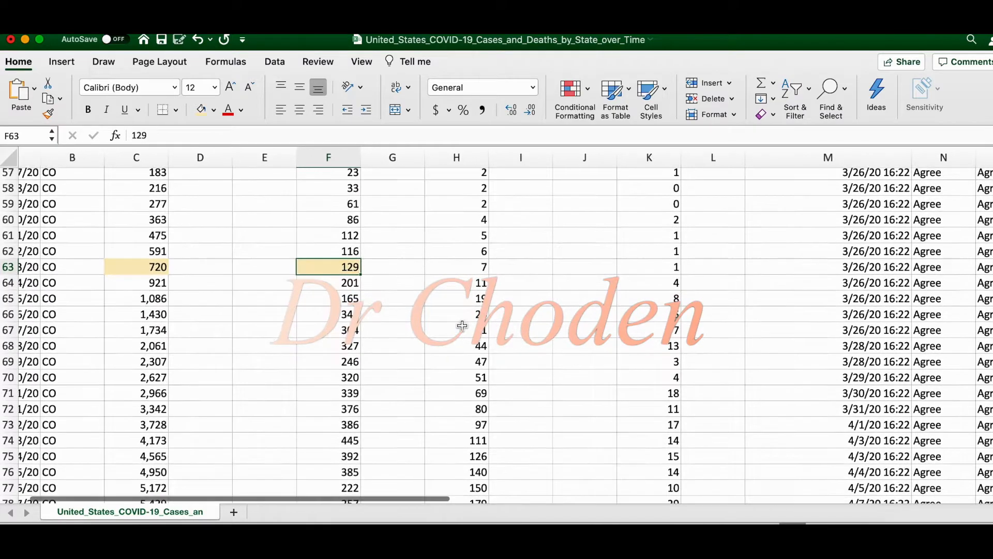
scroll(462, 325, "up", 2)
left_click(566, 254)
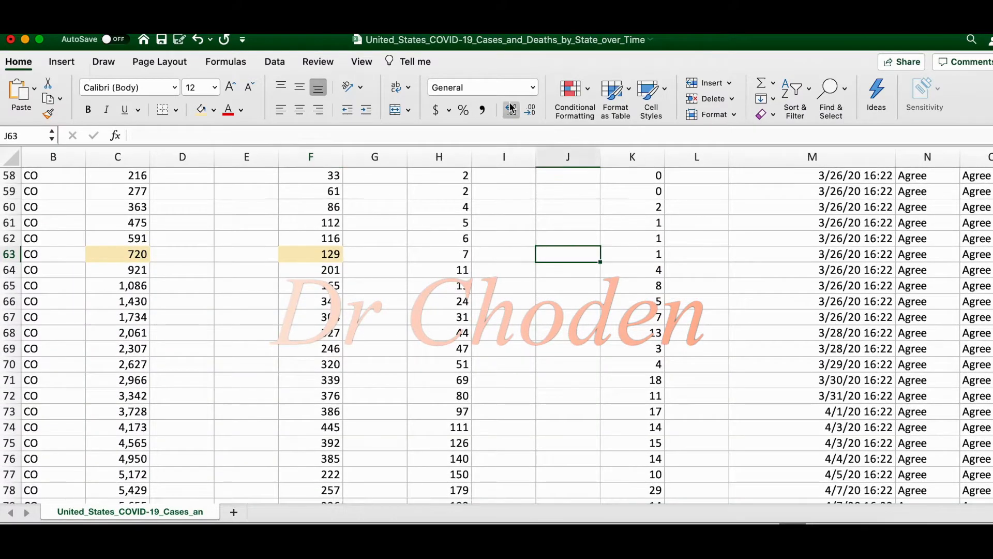
left_click(201, 110)
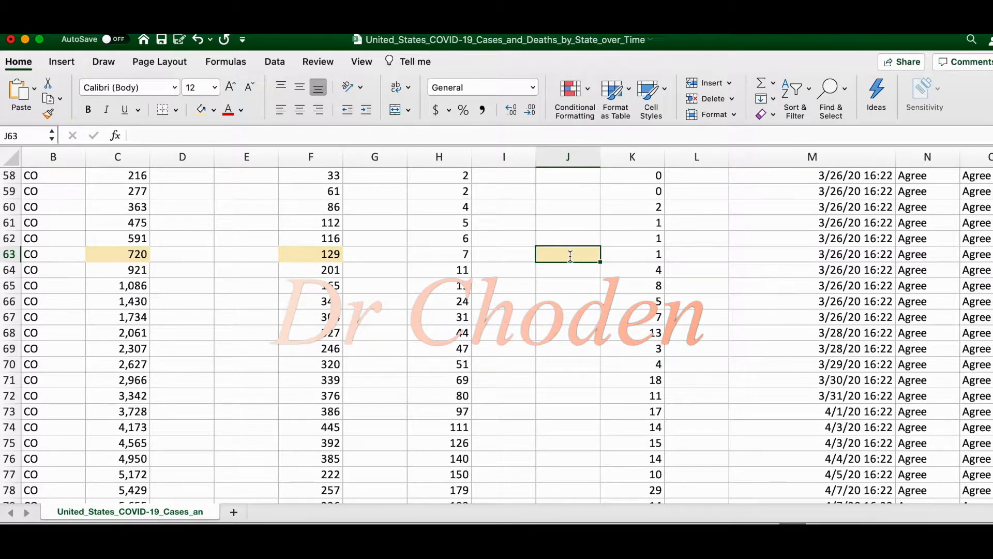
Enter the formula =C63+F63 in cell J63
type("=")
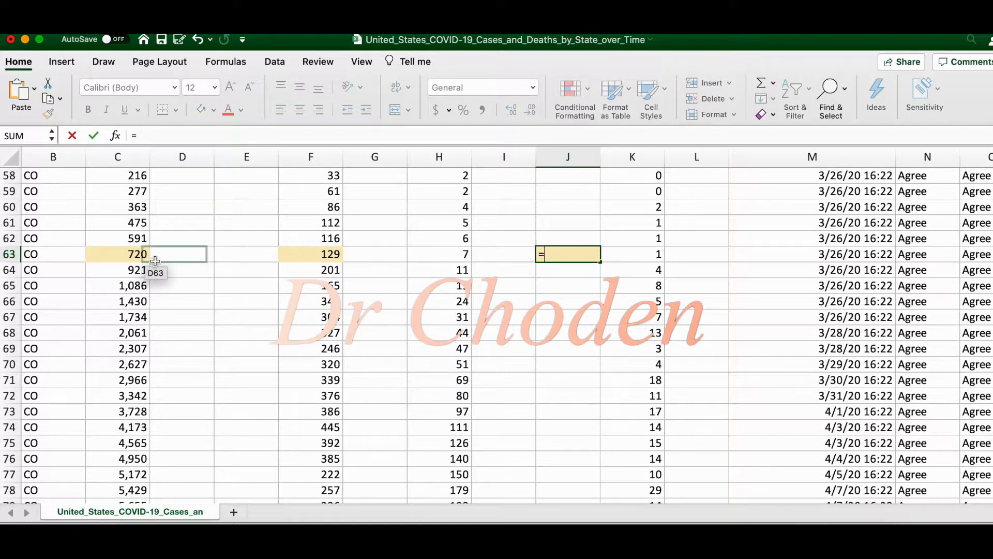
left_click(121, 255)
type("+")
left_click(311, 254)
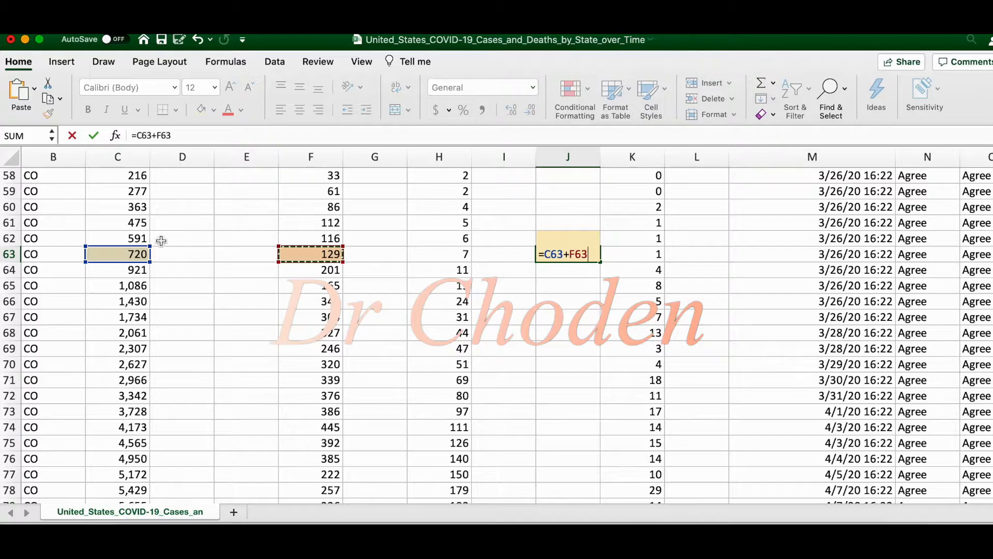
key("Return")
Copy the formula from J63 into J64 and check which cells the pasted formula refers to
left_click(585, 254)
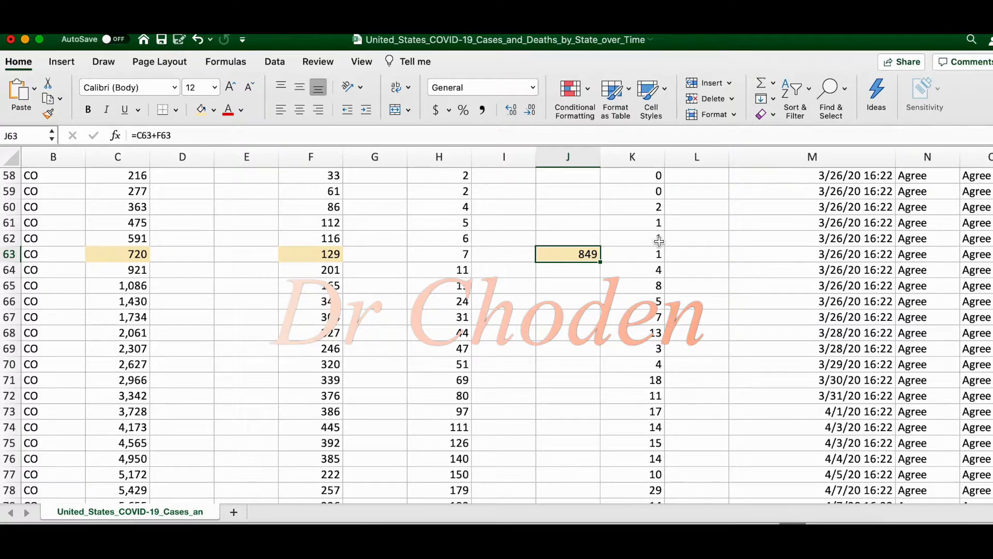
key("super+c")
left_click(579, 270)
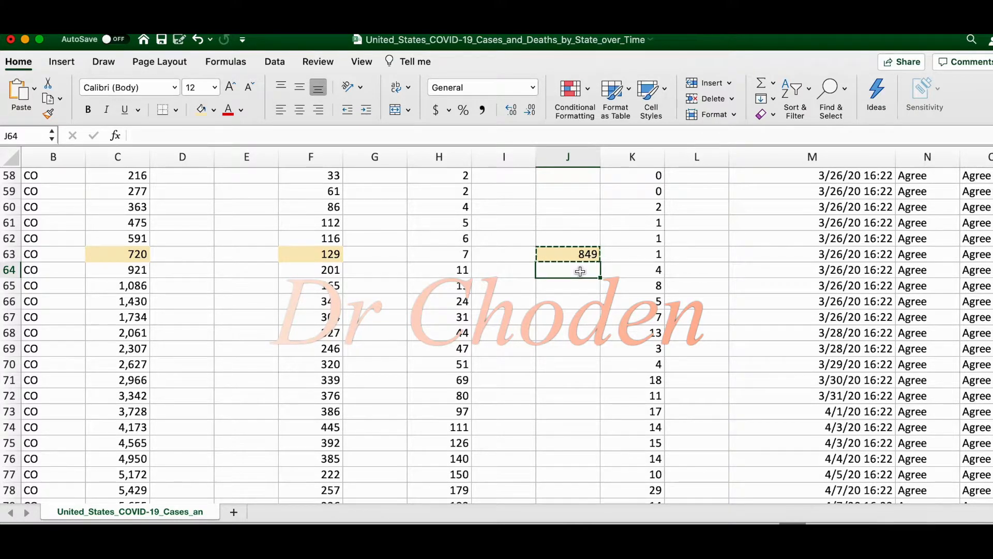
key("cmd+v")
key("Escape")
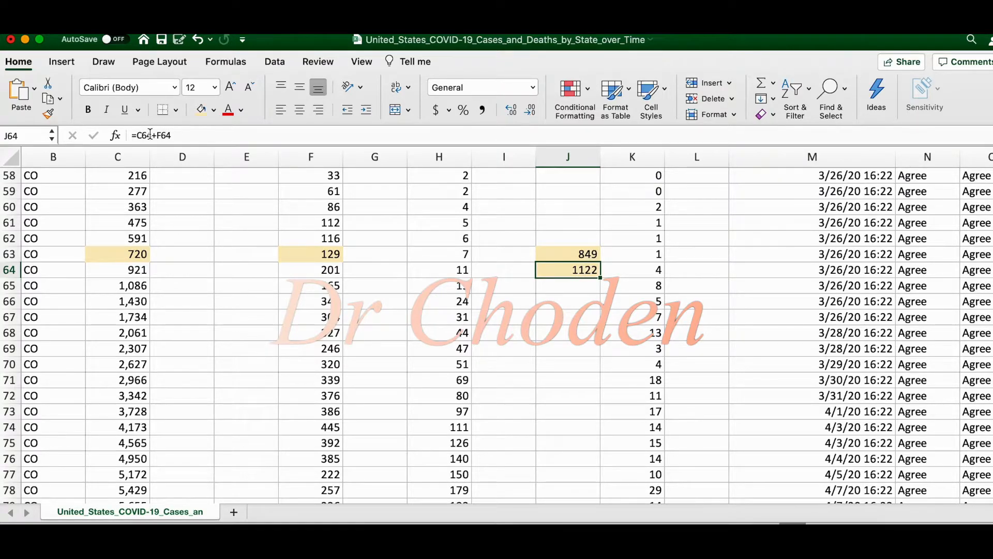
scroll(159, 153, "up", 5)
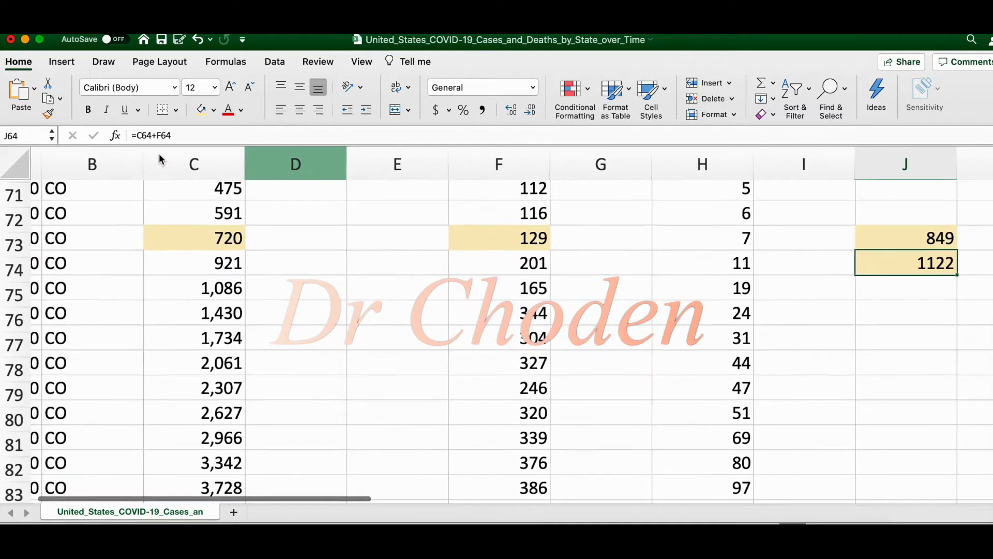
double_click(887, 261)
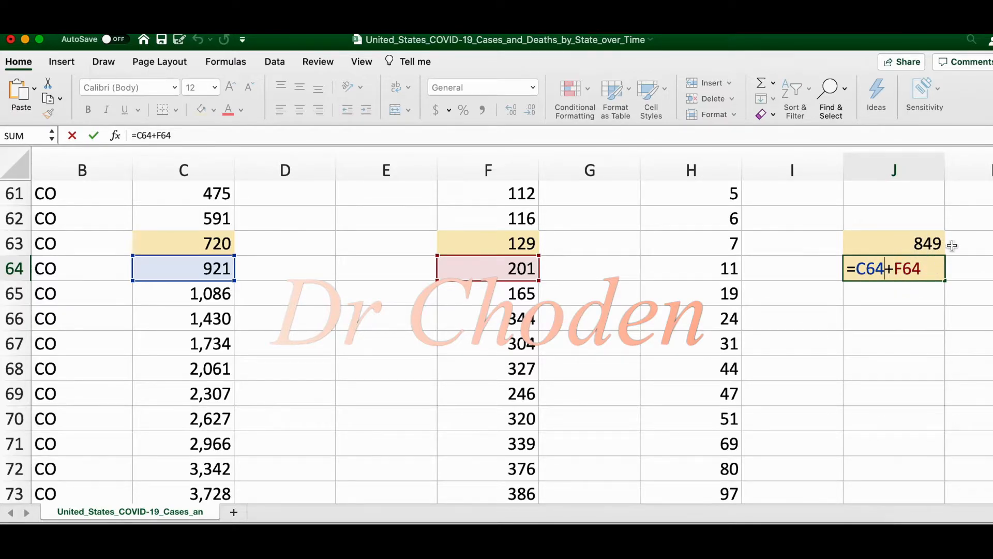
key("Return")
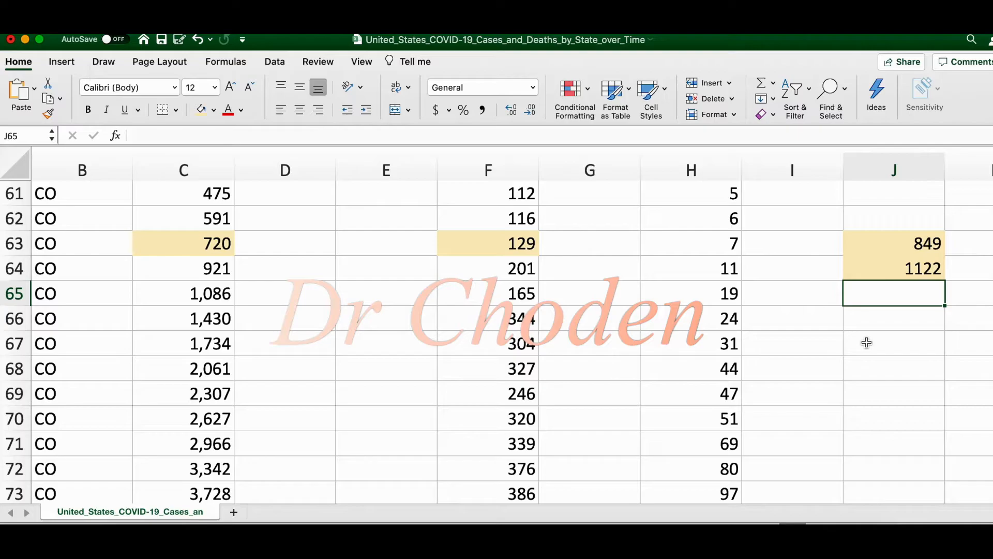
Clear the formula from cell J64
left_click(909, 263)
key("Delete")
key("Up")
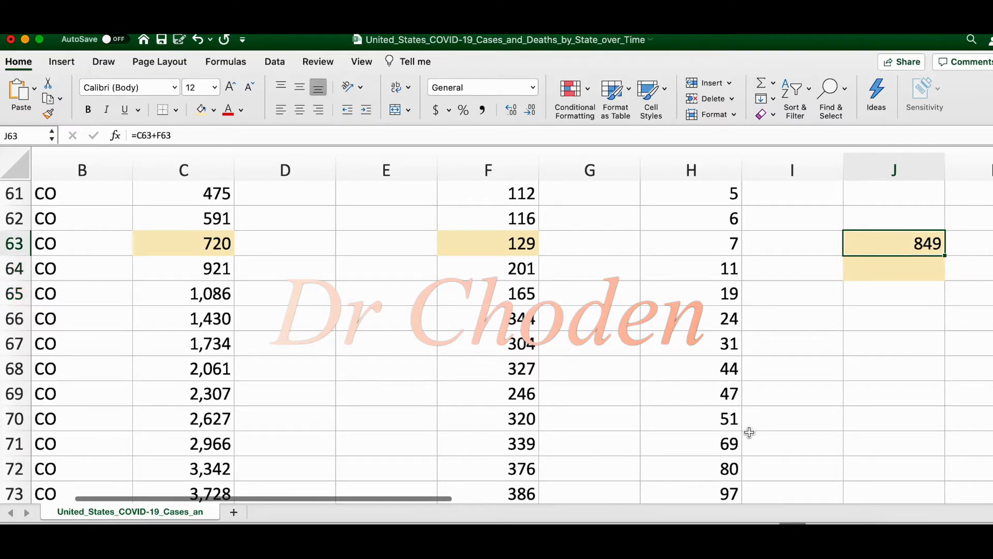
Make both references in the J63 formula absolute so it reads =$C$63+$F$63
scroll(795, 315, "up", 5)
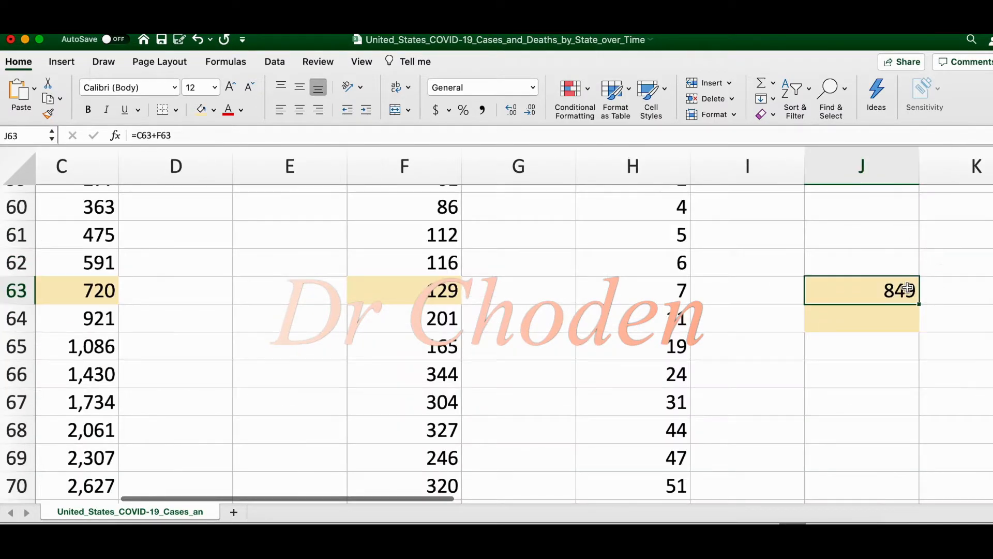
double_click(907, 288)
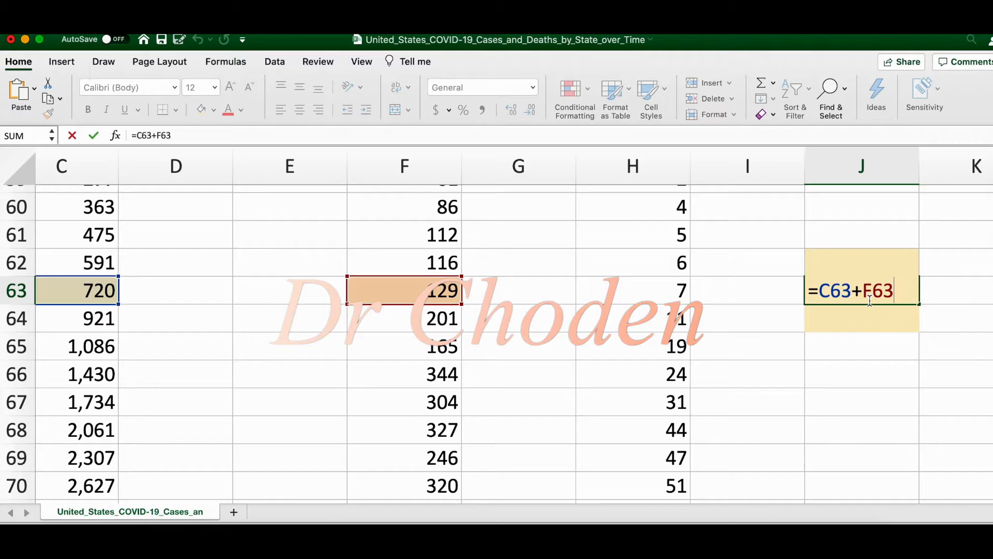
left_click(819, 288)
type("$C")
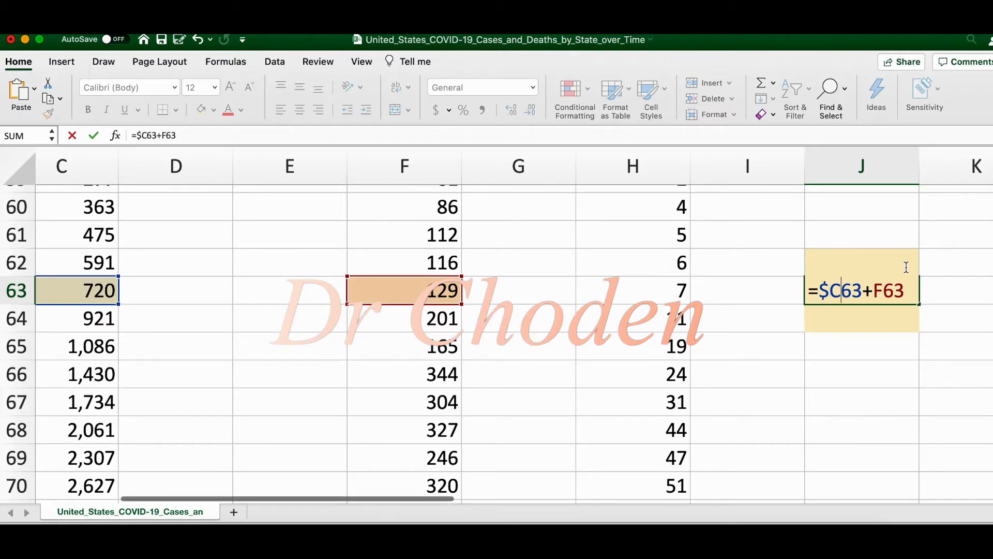
type("$")
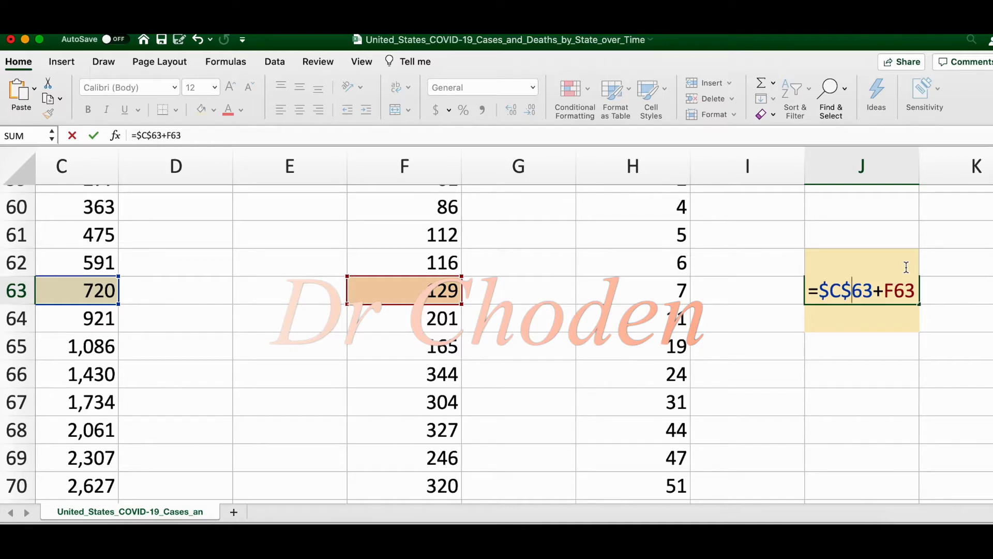
key("Right")
key("Right")
key("Right")
type("$C")
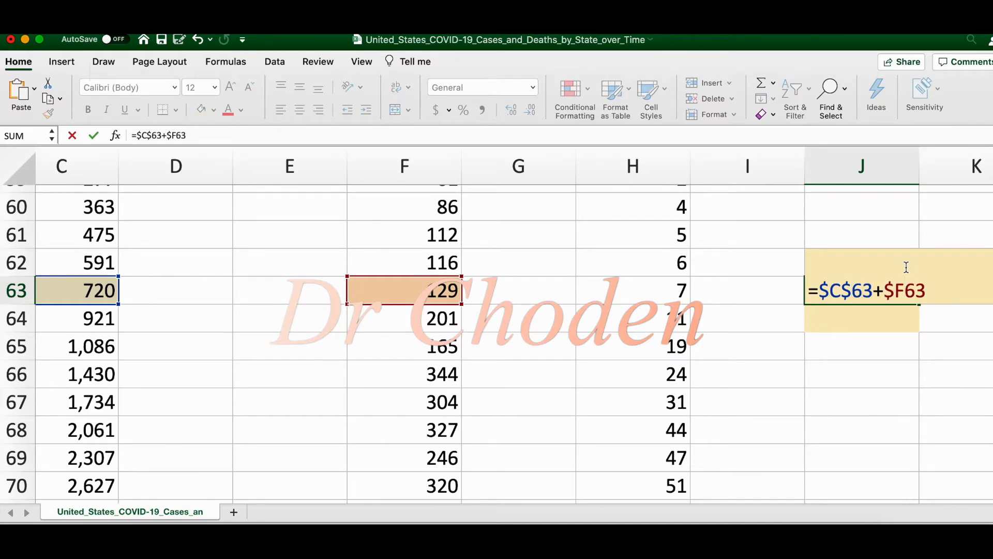
type("$")
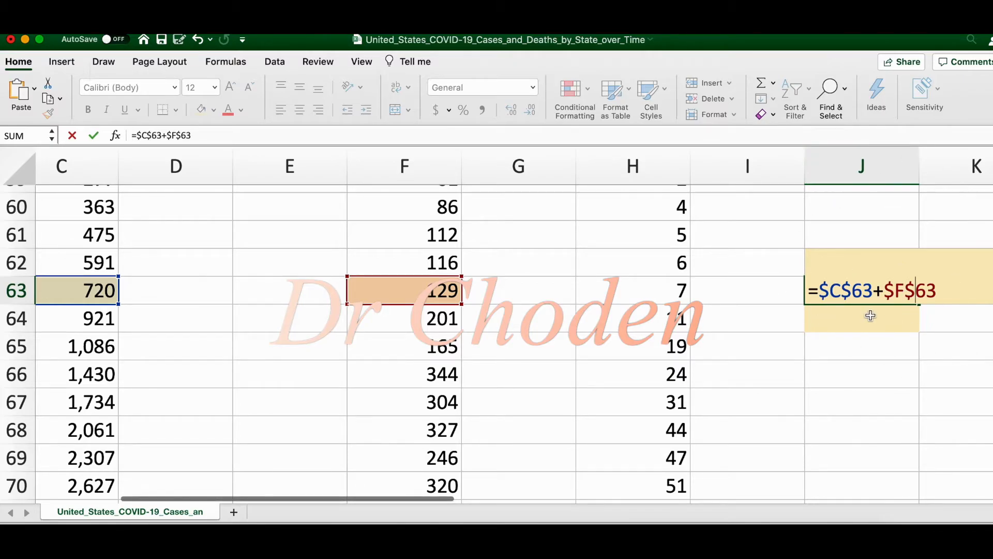
key("Return")
Copy the absolute-reference formula from J63 into J64
left_click(882, 285)
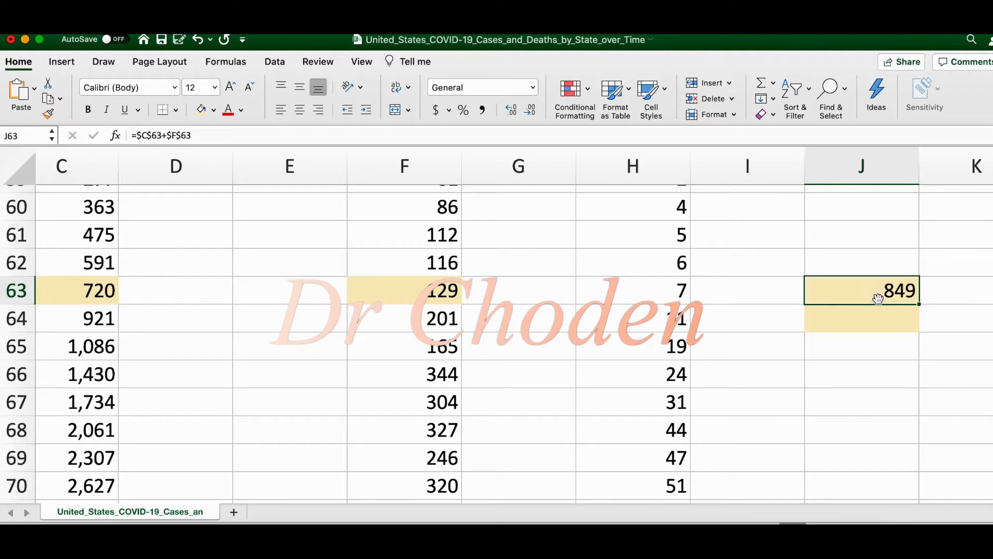
key("super+c")
left_click(879, 317)
key("super+v")
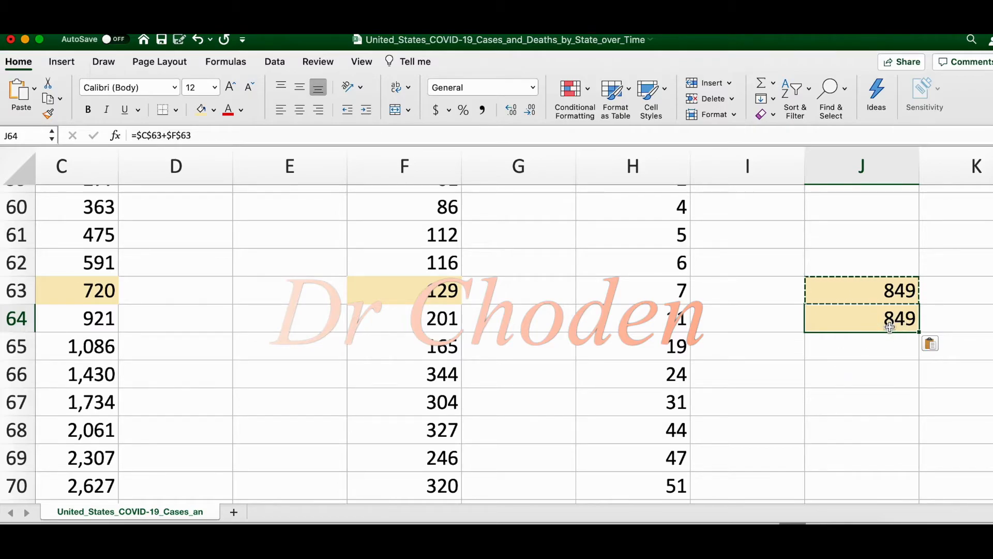
Inspect the formula in J64 to check which cells its absolute references point to
double_click(890, 326)
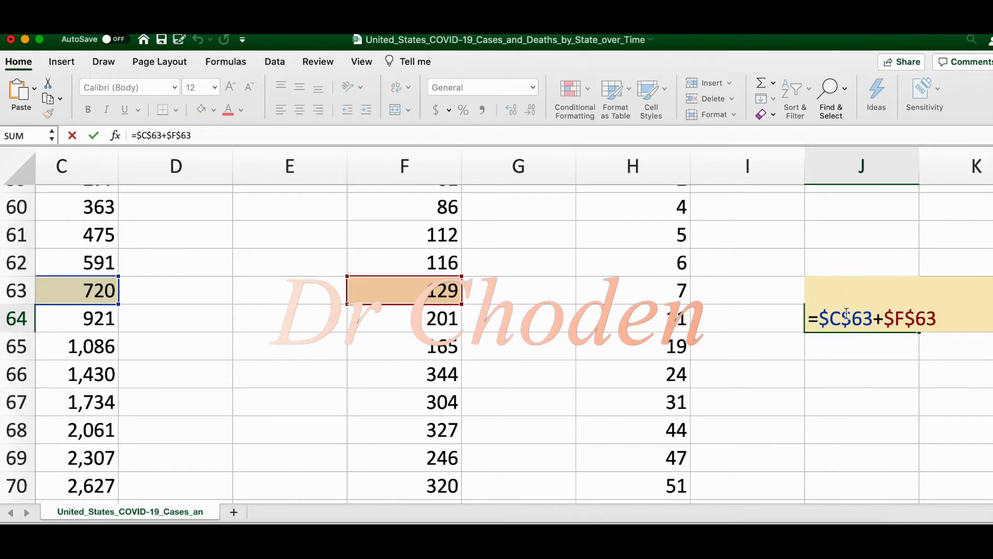
key("Return")
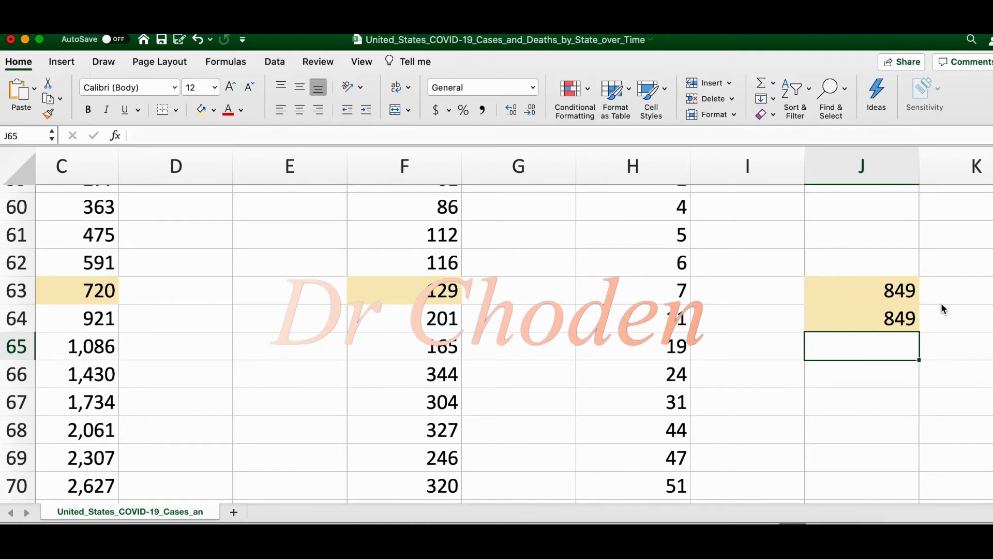
Make only the columns absolute in the J63 formula so it reads =$C63+$F63
double_click(879, 291)
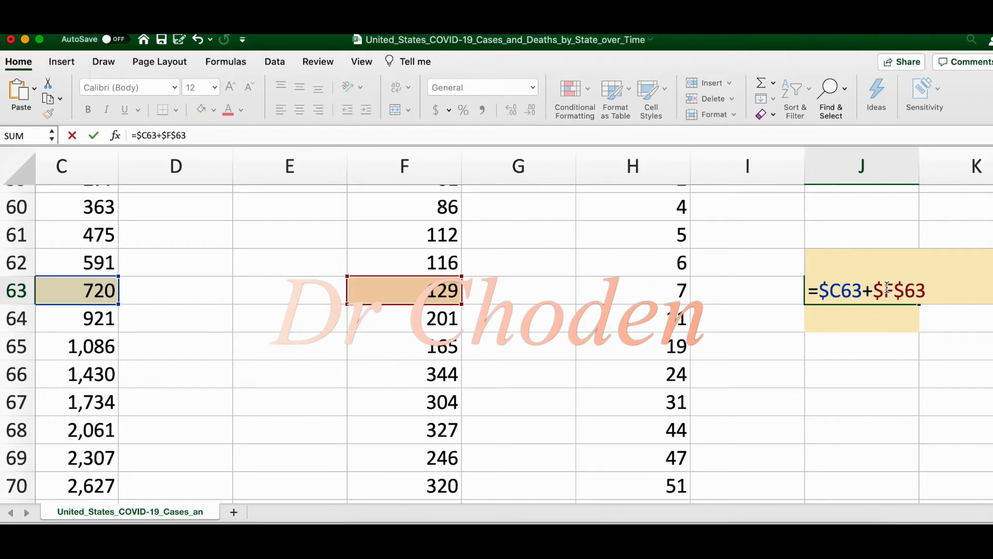
left_click(887, 288)
key("Delete")
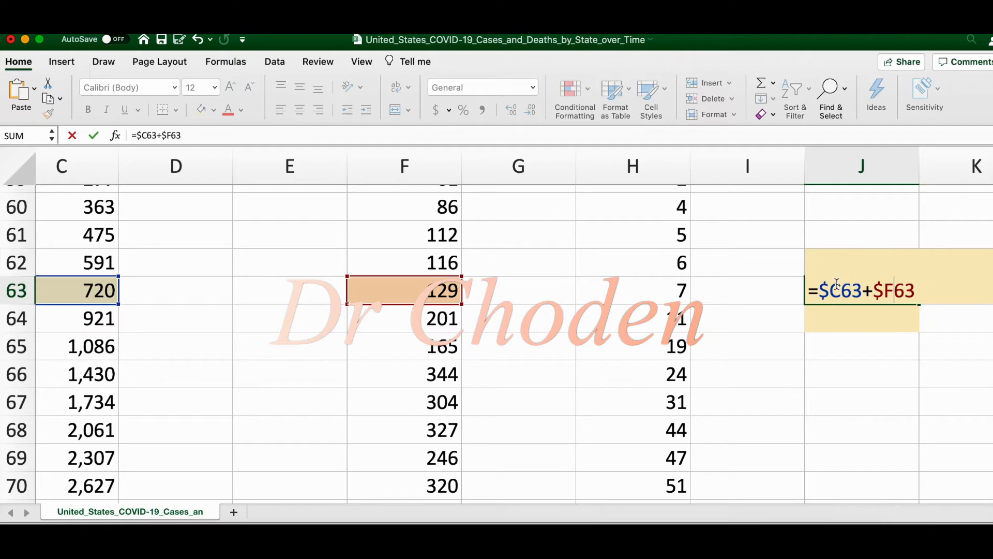
key("Return")
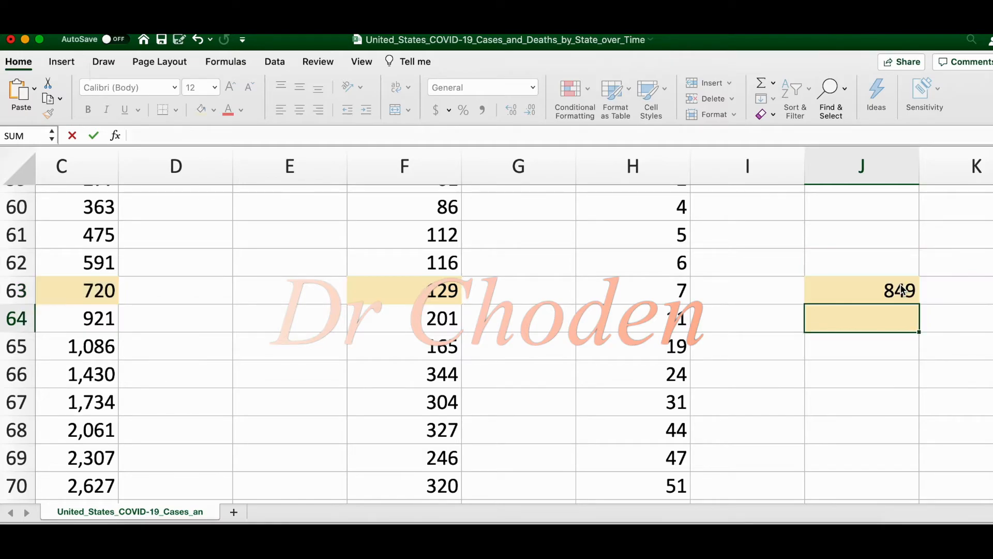
Copy the column-absolute formula from J63 into J64 and check which cells the pasted formula refers to
left_click(873, 287)
key("super+c")
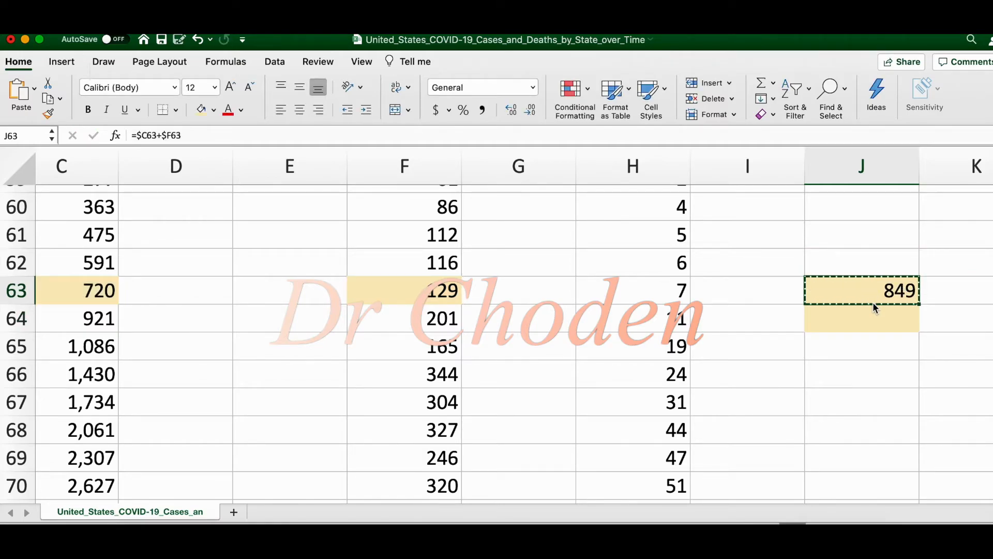
left_click(868, 316)
key("super+v")
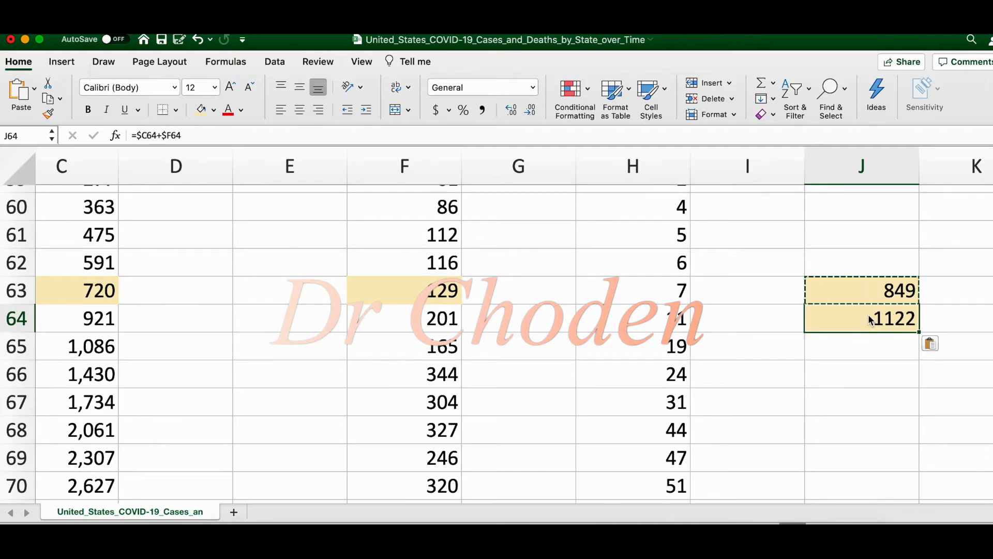
double_click(864, 321)
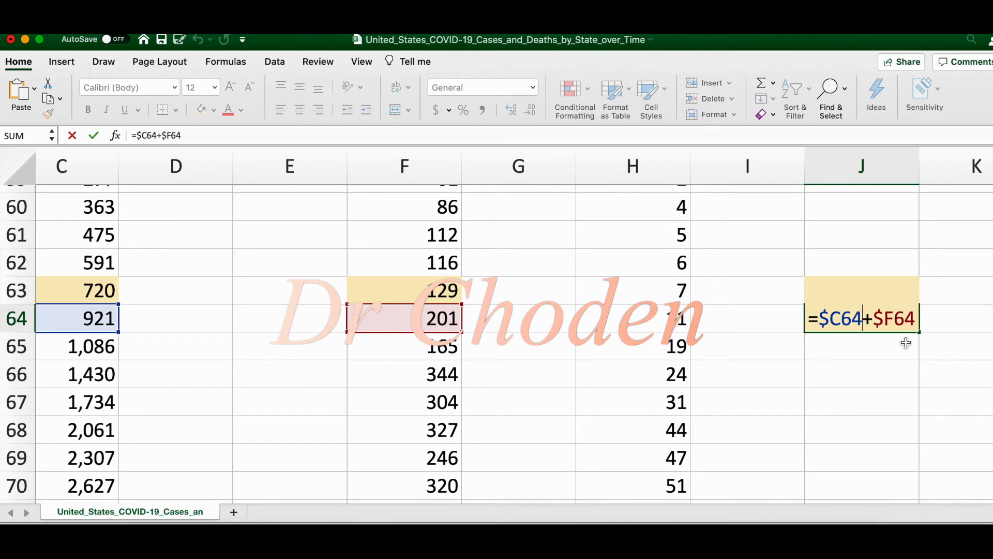
Make only the rows absolute in the J63 formula so it reads =C$63+F$63
left_click(873, 286)
key("cmd+c")
double_click(842, 291)
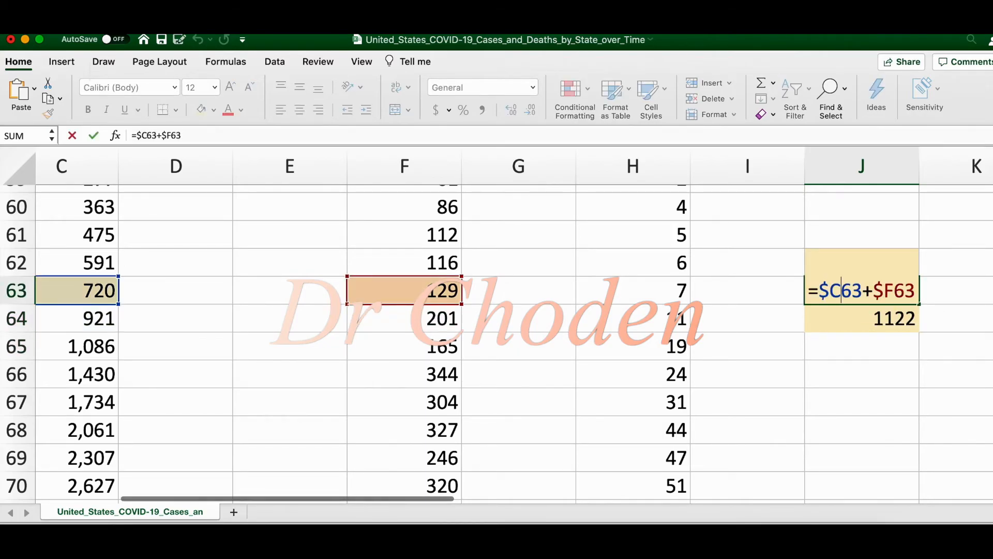
type("$")
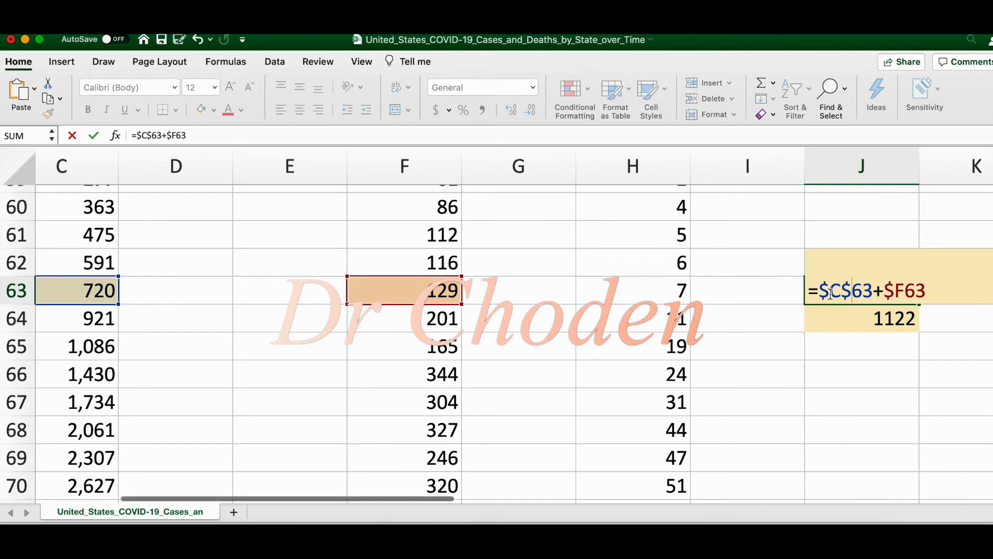
left_click(833, 292)
key("BackSpace")
left_click(884, 290)
key("BackSpace")
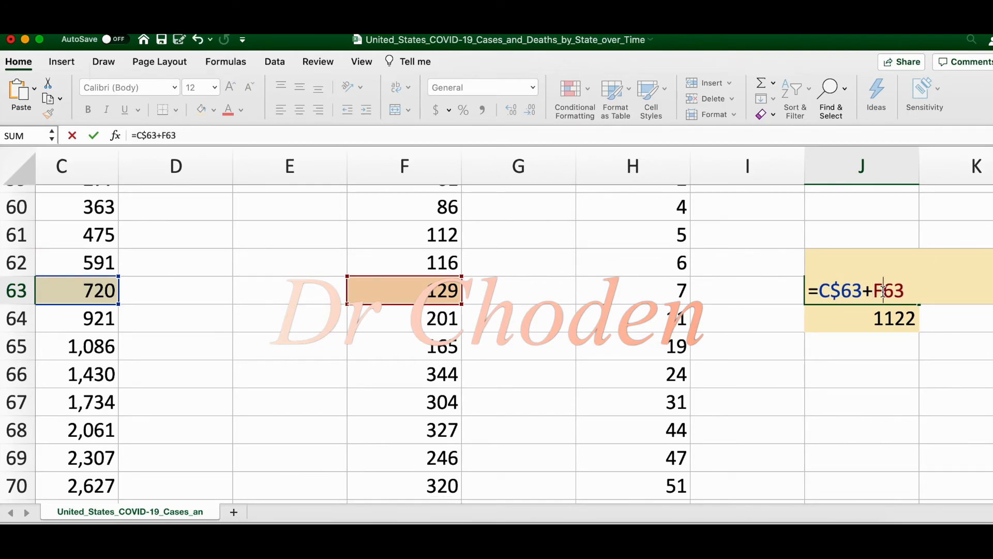
type("$")
key("Return")
Copy the row-absolute formula from J63 into J65 and check which cells the pasted formula refers to
left_click(873, 292)
key("super+c")
left_click(855, 342)
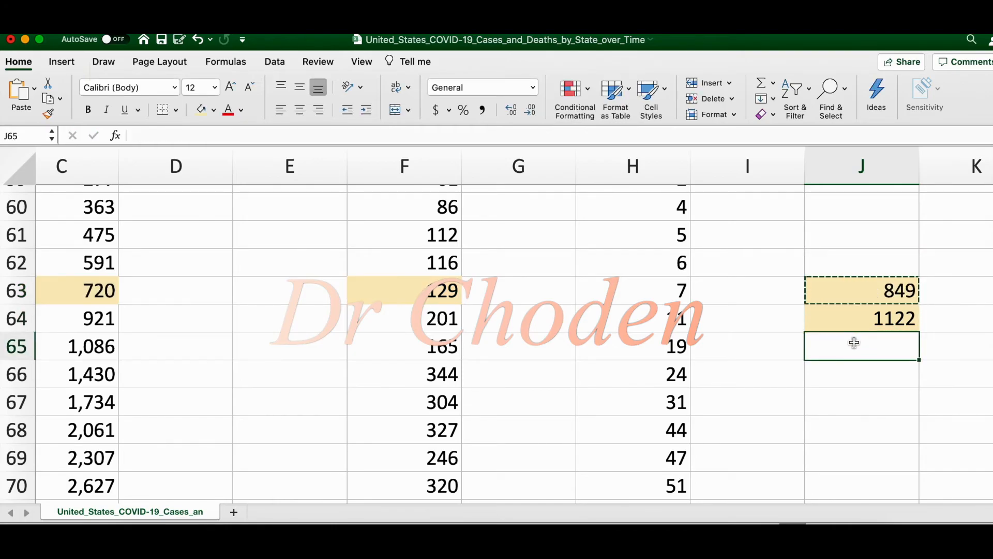
key("super+v")
double_click(854, 344)
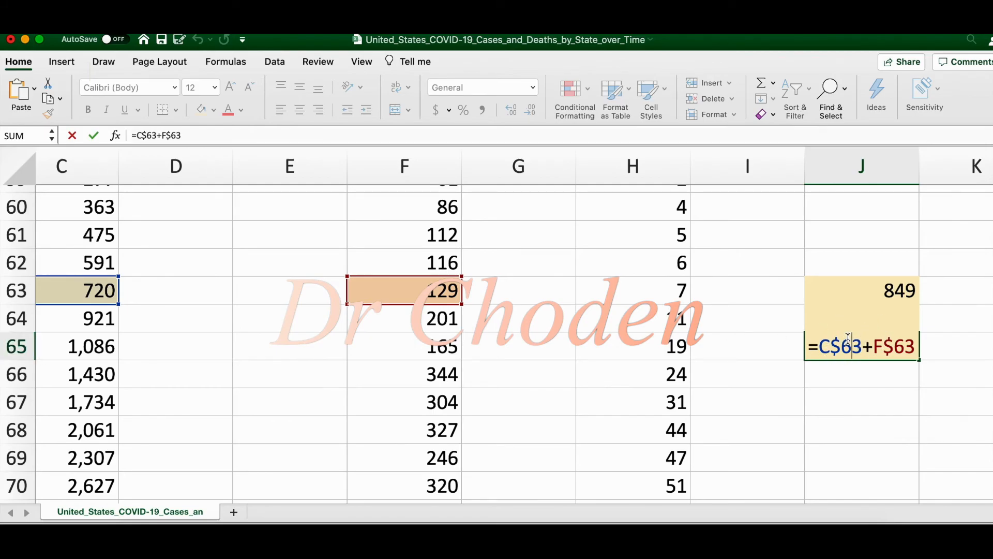
key("Escape")
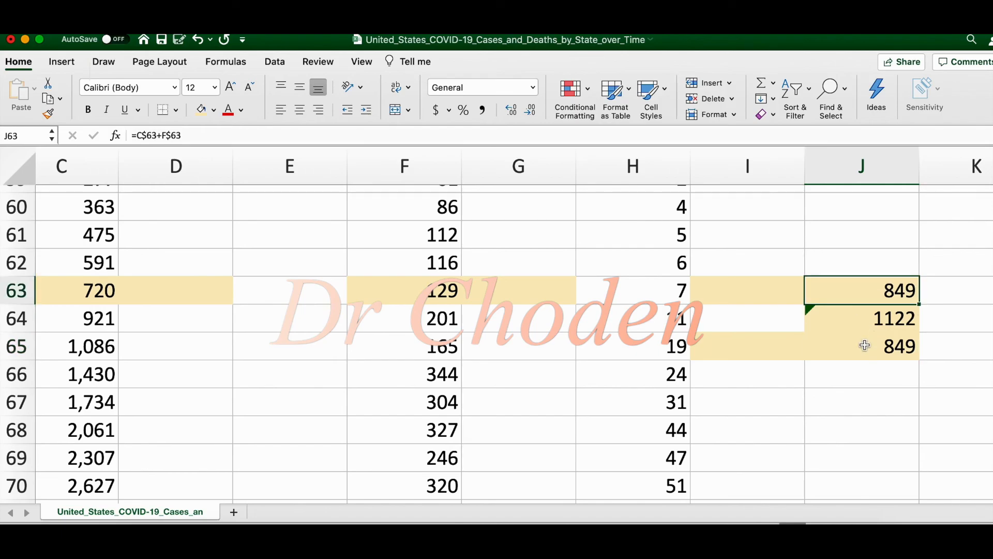
double_click(862, 347)
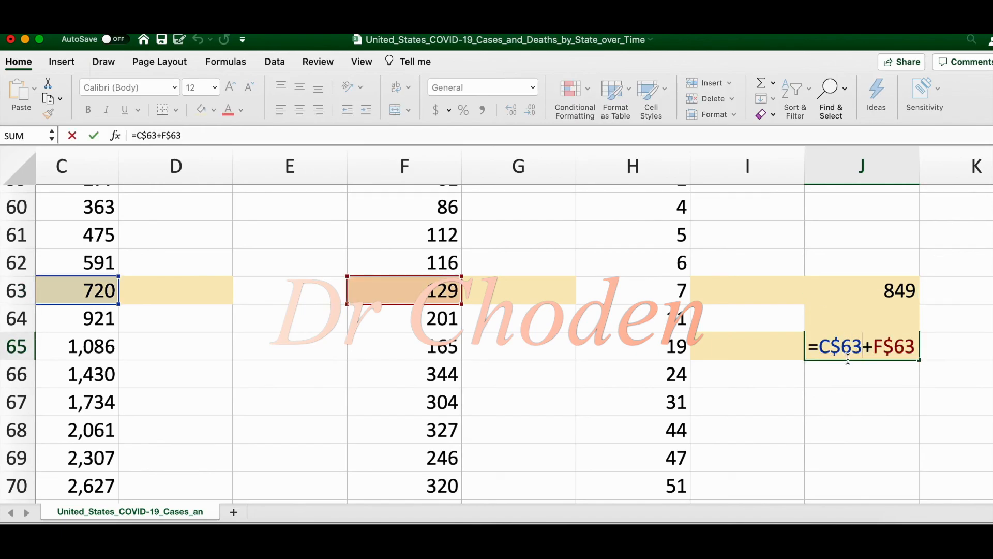